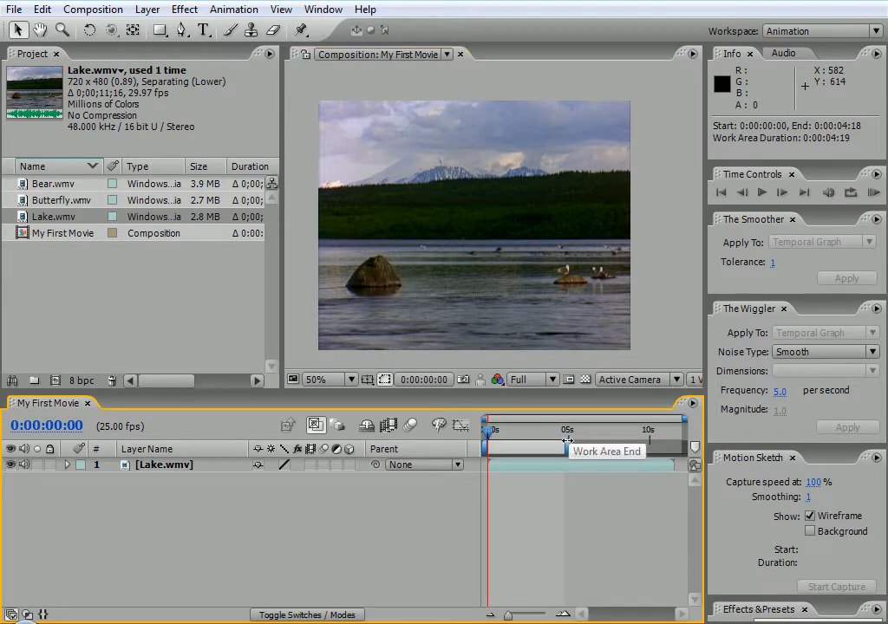
- Scrub through the Lake.wmv clip, extend the work area to about 10 seconds, and return the current time to 0:00:00:00
{"action": "left_click_drag", "start_coordinate": [490, 427], "coordinate": [580, 427]}
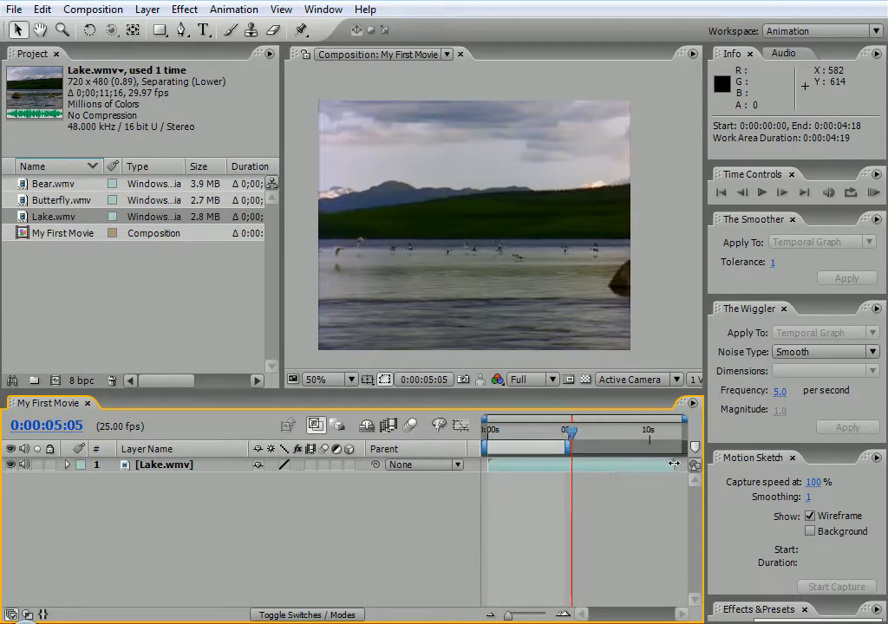
{"action": "left_click_drag", "start_coordinate": [572, 433], "coordinate": [673, 440]}
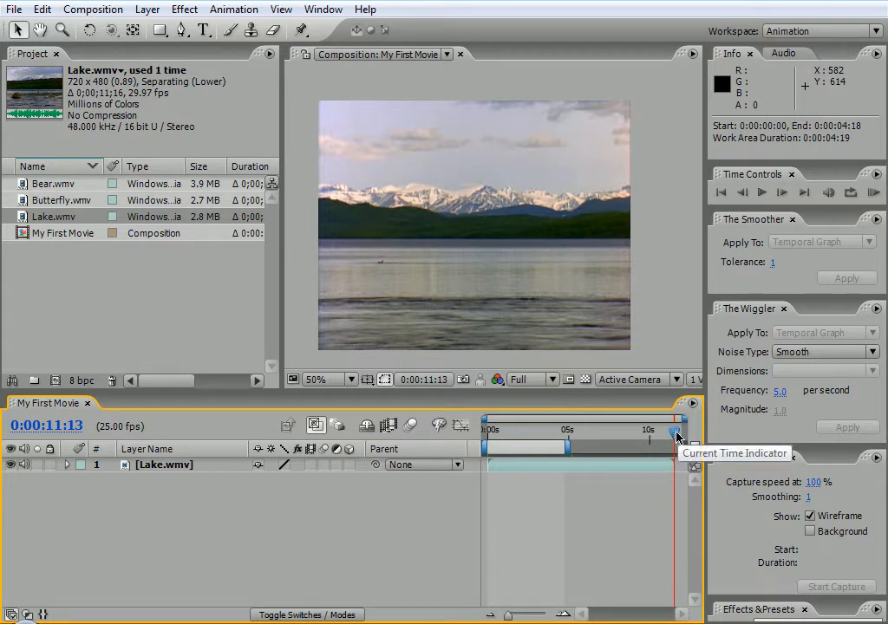
{"action": "left_click_drag", "start_coordinate": [569, 445], "coordinate": [627, 431]}
{"action": "left_click_drag", "start_coordinate": [503, 434], "coordinate": [481, 433]}
{"action": "left_click_drag", "start_coordinate": [423, 261], "coordinate": [439, 242]}
{"action": "key", "text": "ctrl+z"}
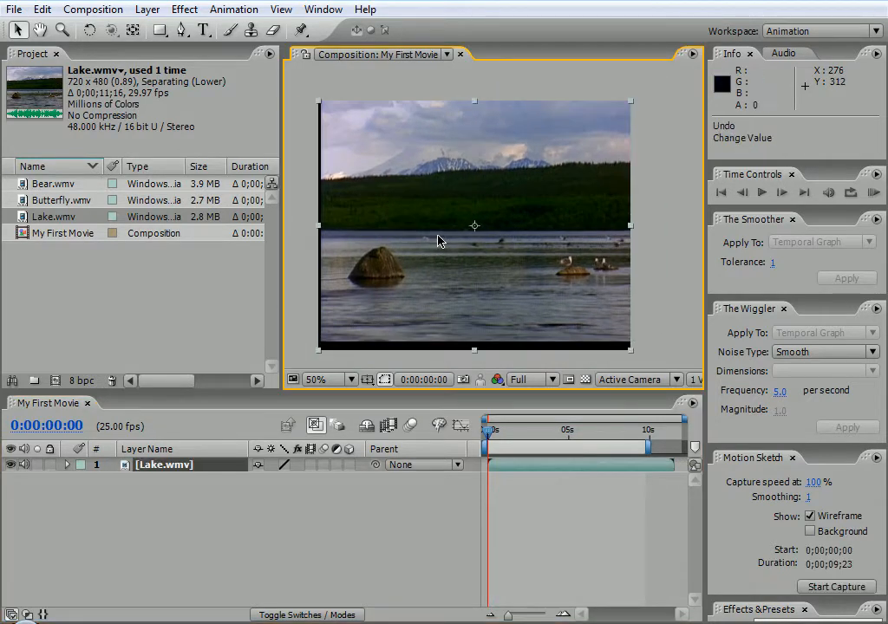
- Rename the Lake.wmv layer to lake and expand its Transform properties
{"action": "left_click", "coordinate": [174, 470]}
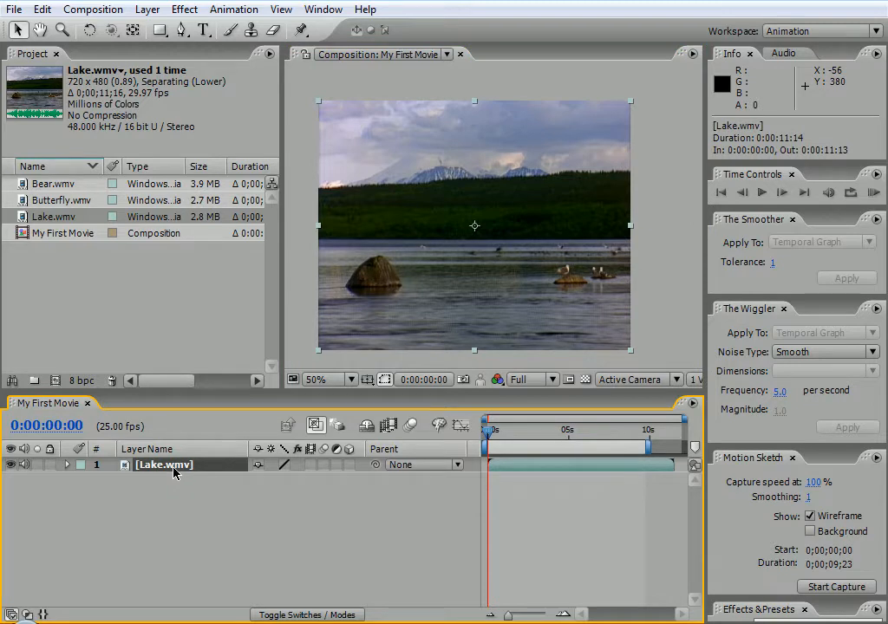
{"action": "key", "text": "Return"}
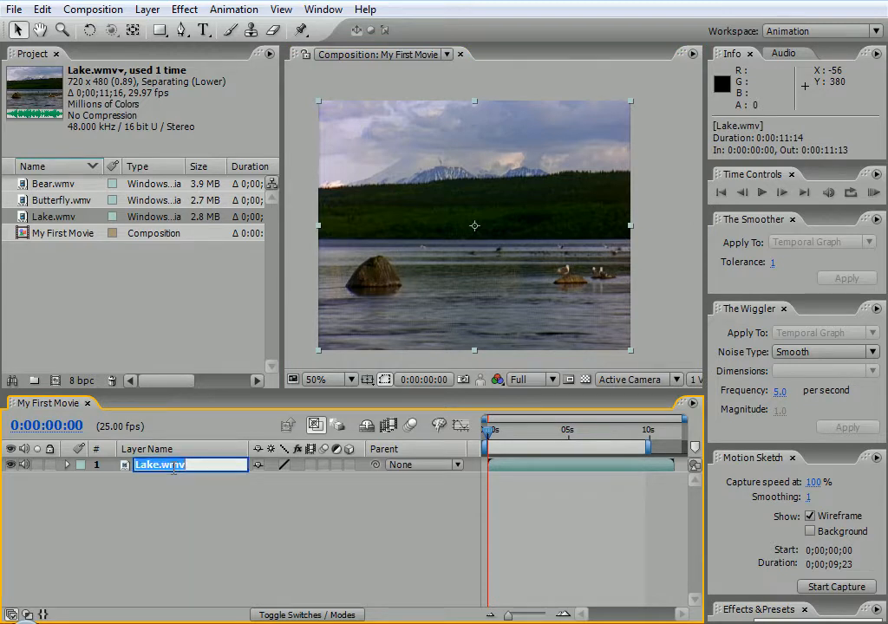
{"action": "type", "text": "lake"}
{"action": "key", "text": "Return"}
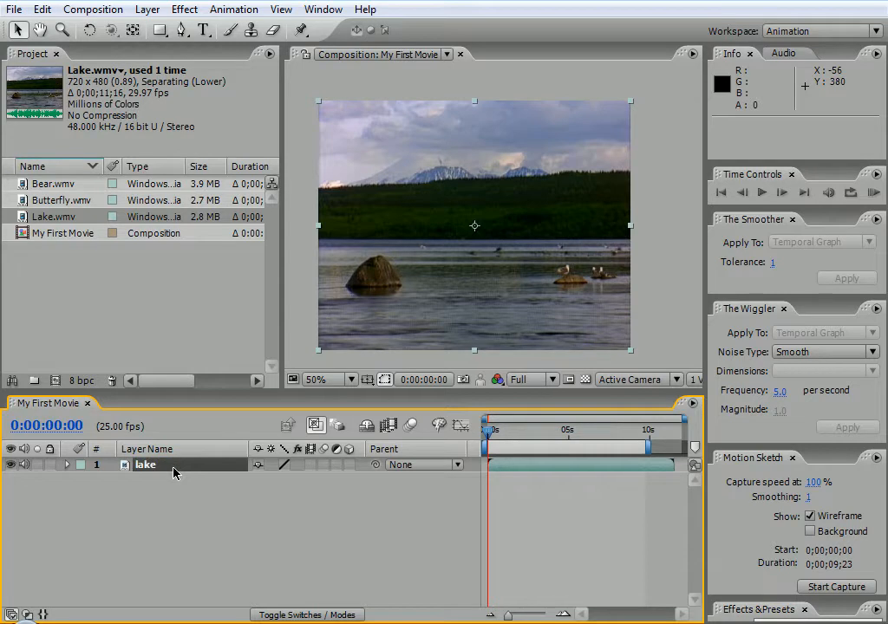
{"action": "left_click", "coordinate": [67, 465]}
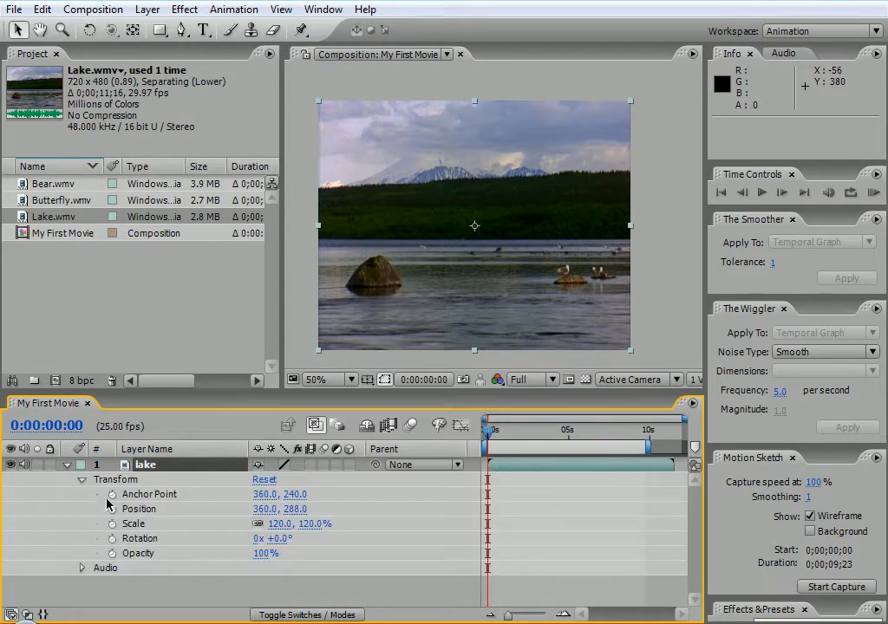
{"action": "left_click", "coordinate": [139, 508]}
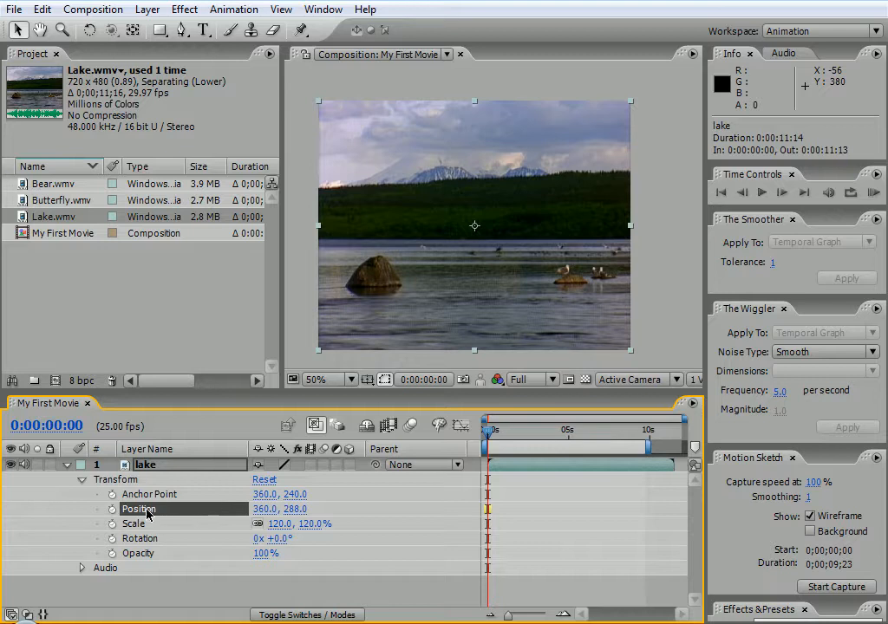
{"action": "left_click", "coordinate": [112, 511]}
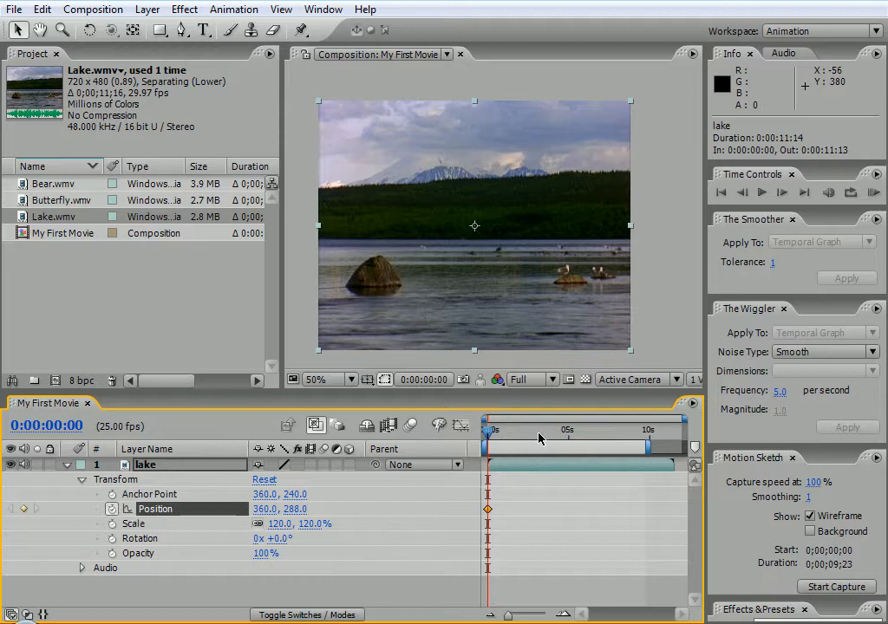
{"action": "left_click", "coordinate": [487, 511]}
{"action": "left_click", "coordinate": [111, 510]}
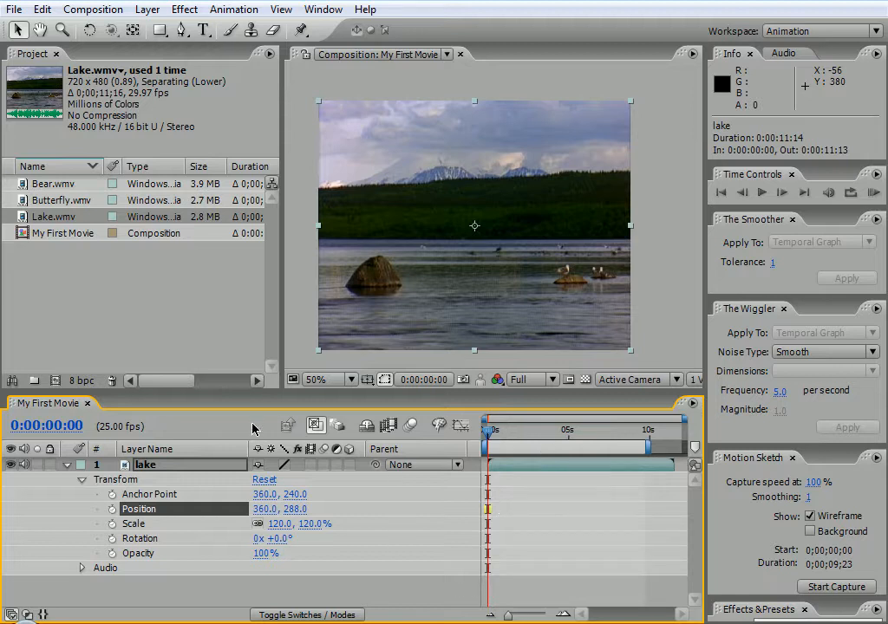
- Enable Position keyframing on the lake layer at 0:00:00:00 and set the horizontal position to -360
{"action": "left_click", "coordinate": [144, 526]}
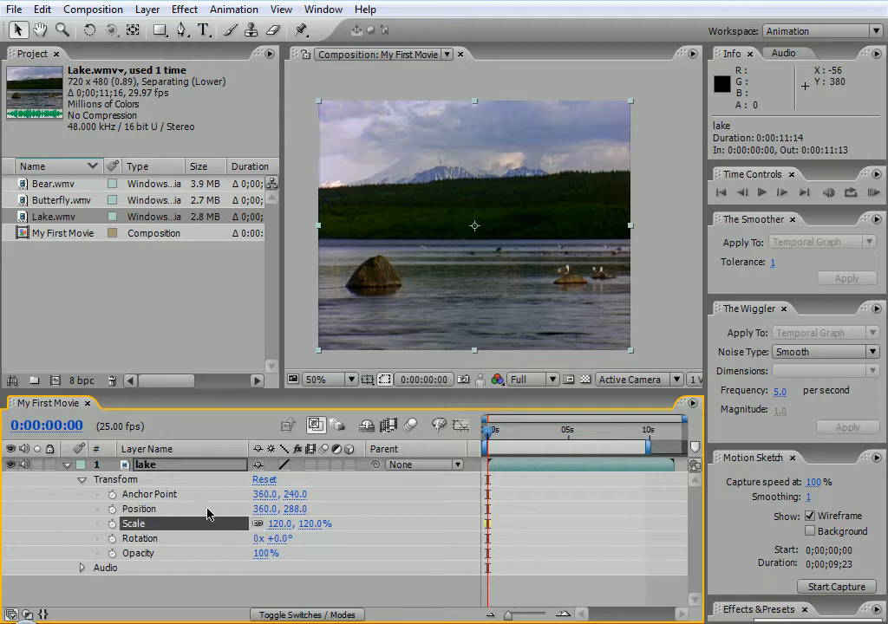
{"action": "left_click", "coordinate": [198, 511]}
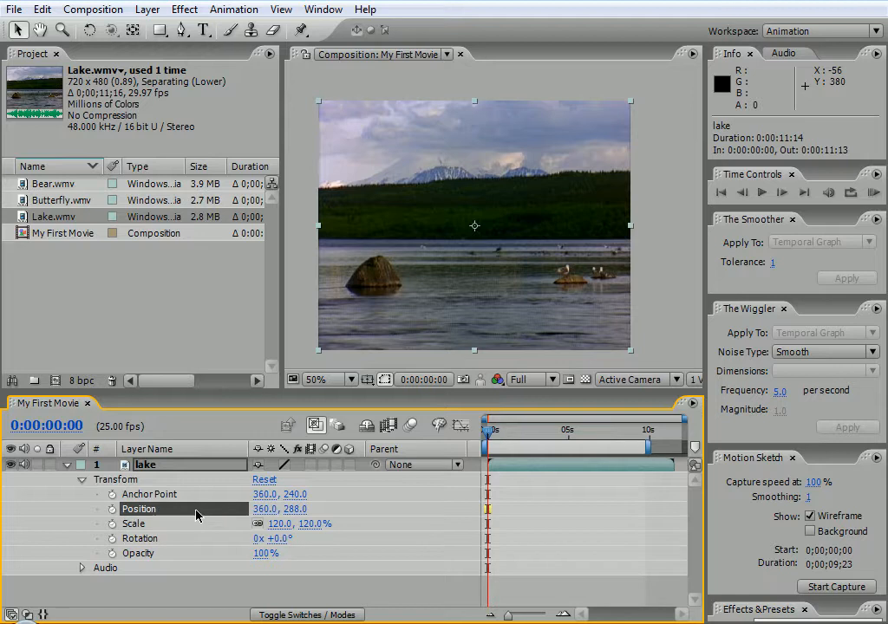
{"action": "left_click_drag", "start_coordinate": [262, 516], "coordinate": [3, 492]}
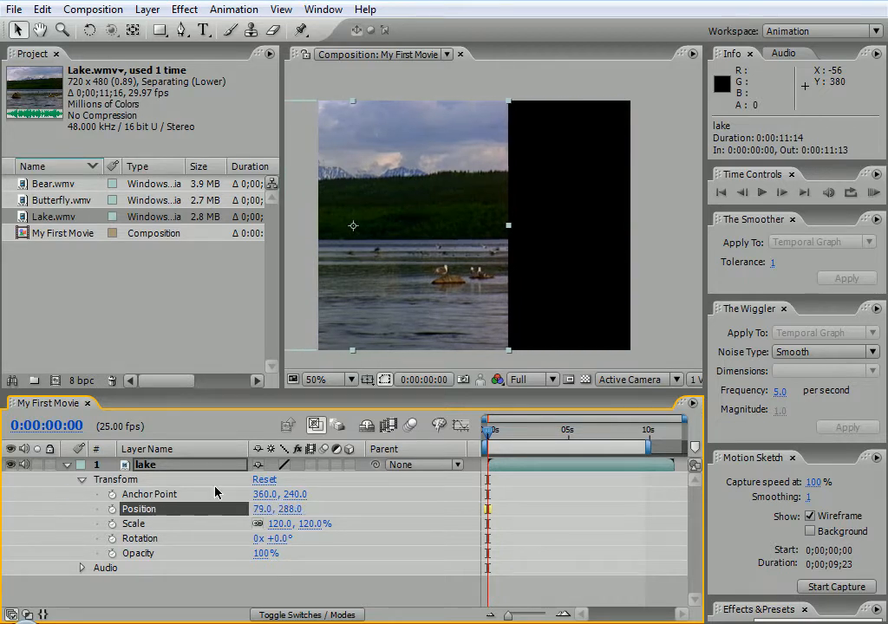
{"action": "left_click", "coordinate": [113, 514]}
{"action": "left_click_drag", "start_coordinate": [257, 512], "coordinate": [78, 492]}
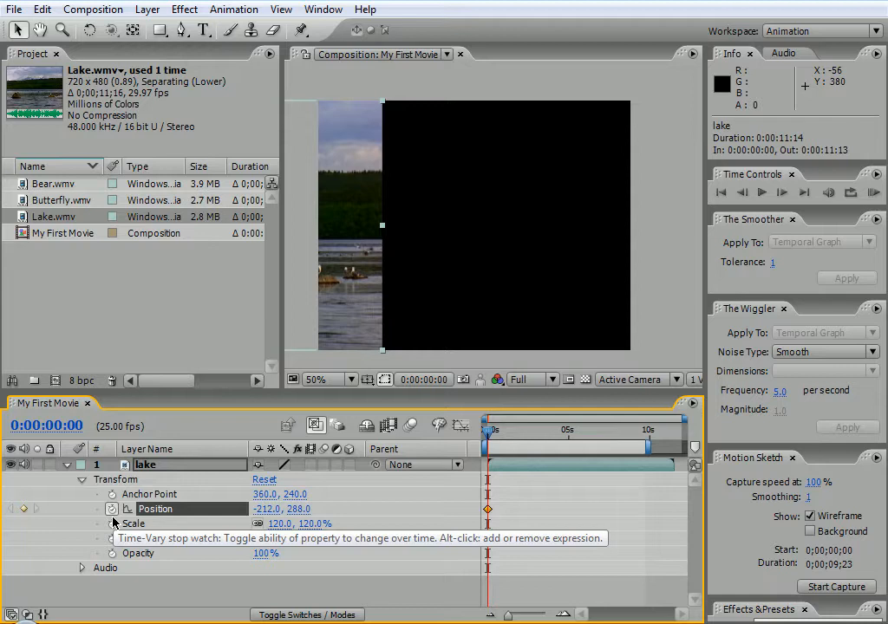
{"action": "left_click_drag", "start_coordinate": [267, 509], "coordinate": [134, 509]}
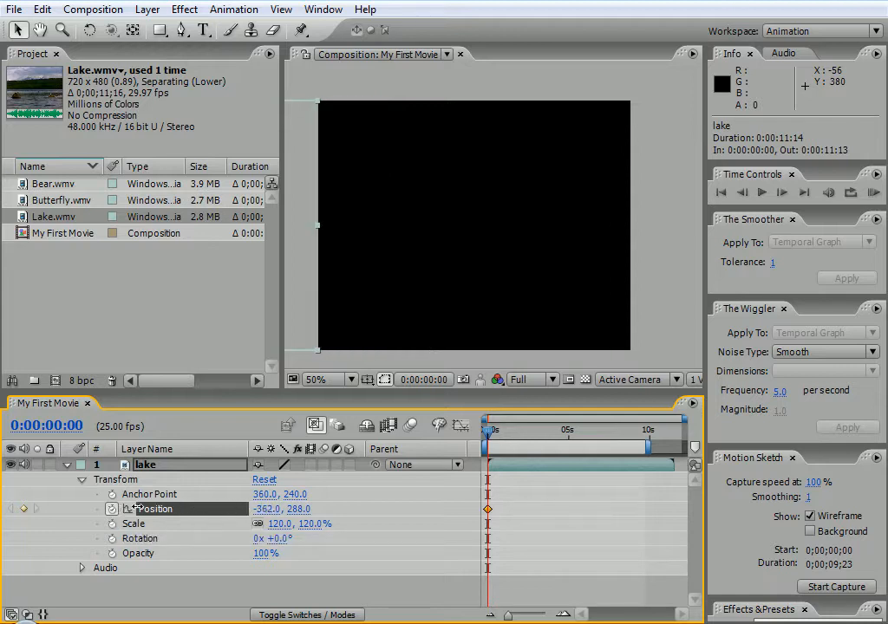
{"action": "left_click", "coordinate": [263, 509]}
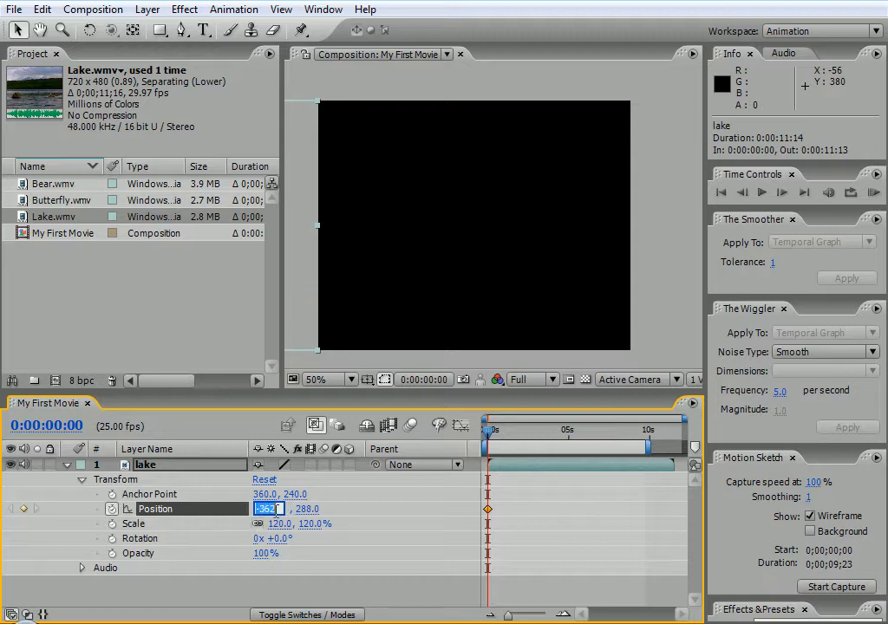
{"action": "type", "text": "-360"}
{"action": "key", "text": "Return"}
- Add a Position keyframe for the lake layer at 0:00:02:00 with a horizontal position of 360
{"action": "left_click_drag", "start_coordinate": [487, 430], "coordinate": [520, 437]}
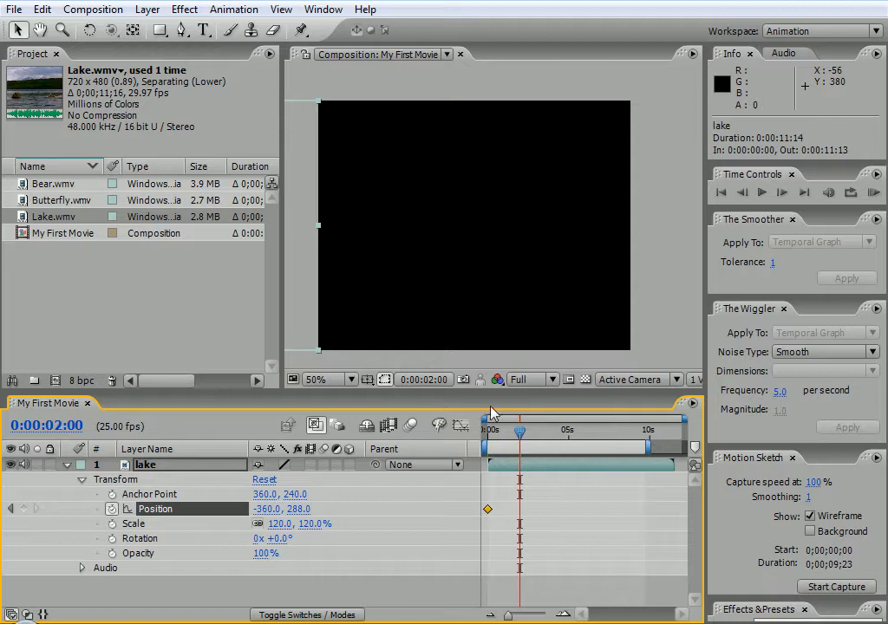
{"action": "left_click_drag", "start_coordinate": [266, 512], "coordinate": [881, 496]}
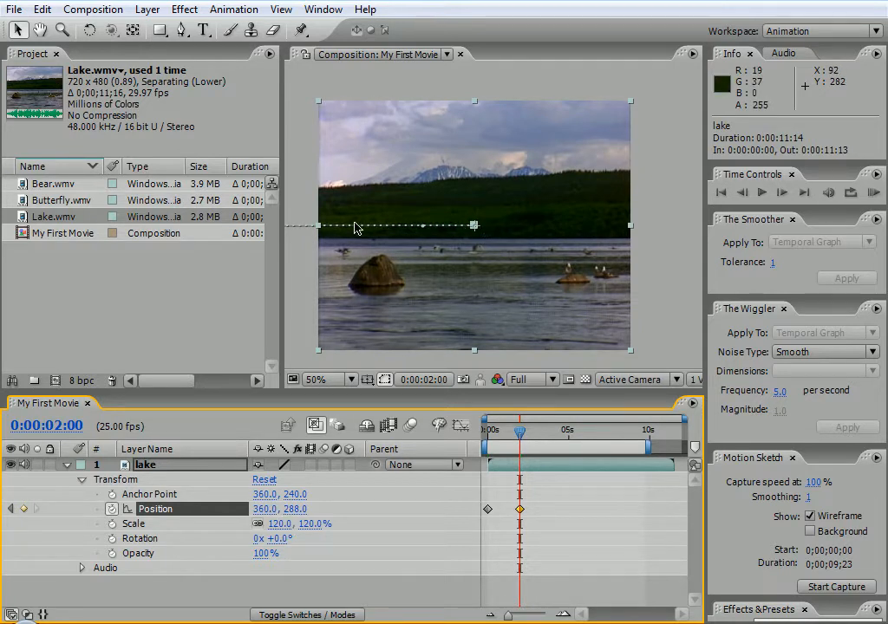
{"action": "key", "text": "h"}
{"action": "left_click_drag", "start_coordinate": [440, 185], "coordinate": [589, 172]}
{"action": "key", "text": "v"}
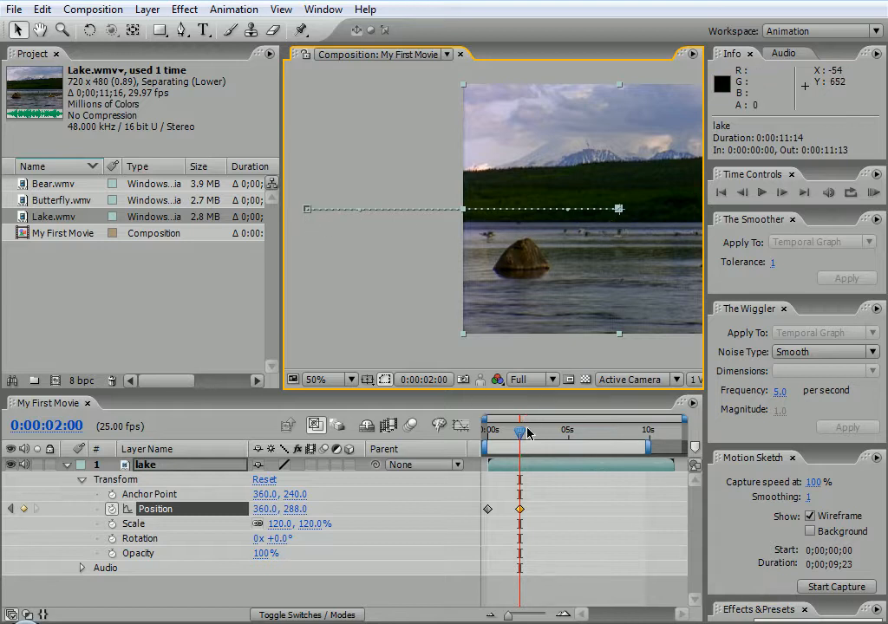
- Animate the lake layer's Rotation from 0° at 0:00:00:00 to 360° at 0:00:02:00
{"action": "left_click_drag", "start_coordinate": [519, 431], "coordinate": [499, 430]}
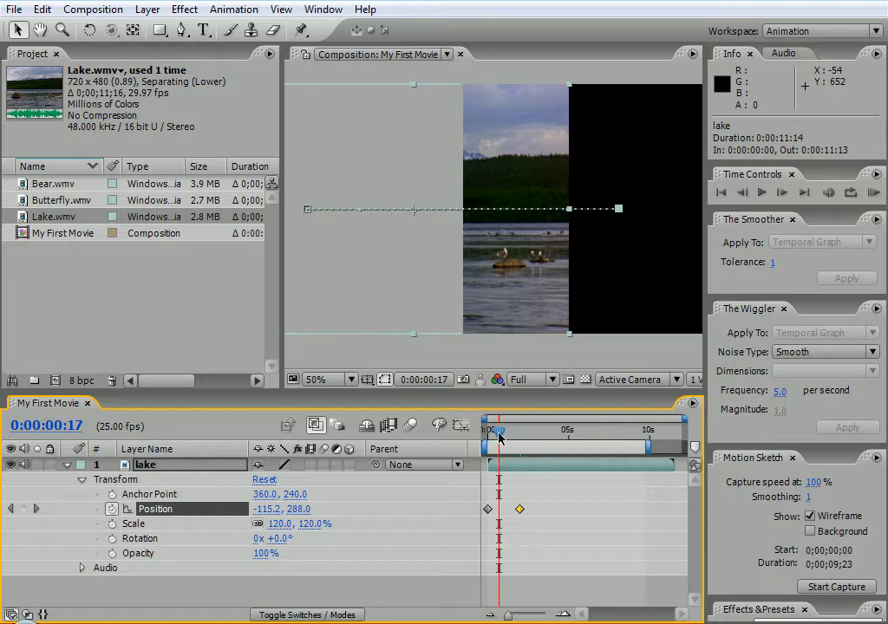
{"action": "left_click", "coordinate": [485, 432]}
{"action": "mouse_move", "coordinate": [484, 439]}
{"action": "left_mouse_down"}
{"action": "mouse_move", "coordinate": [521, 434]}
{"action": "mouse_move", "coordinate": [483, 432]}
{"action": "left_mouse_up"}
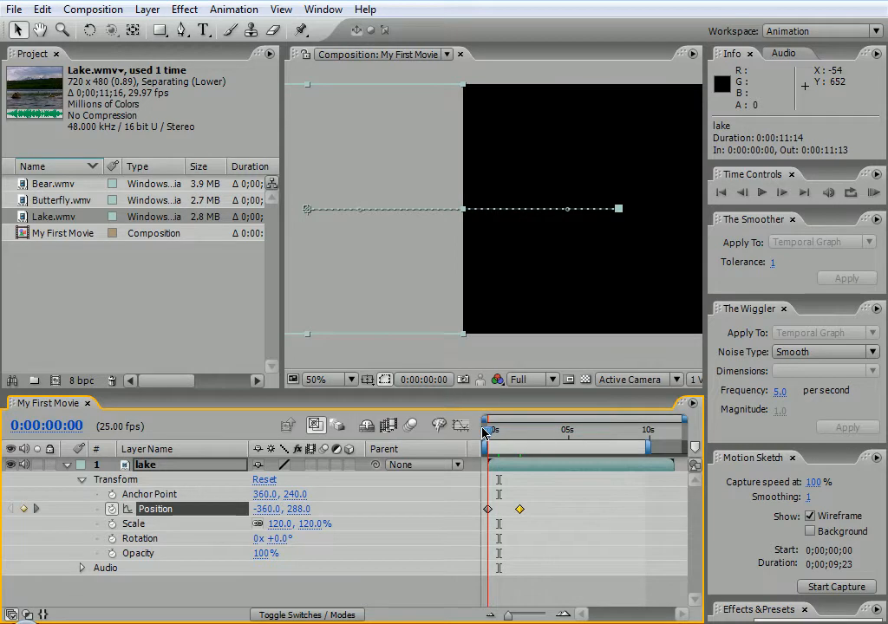
{"action": "left_click", "coordinate": [112, 539]}
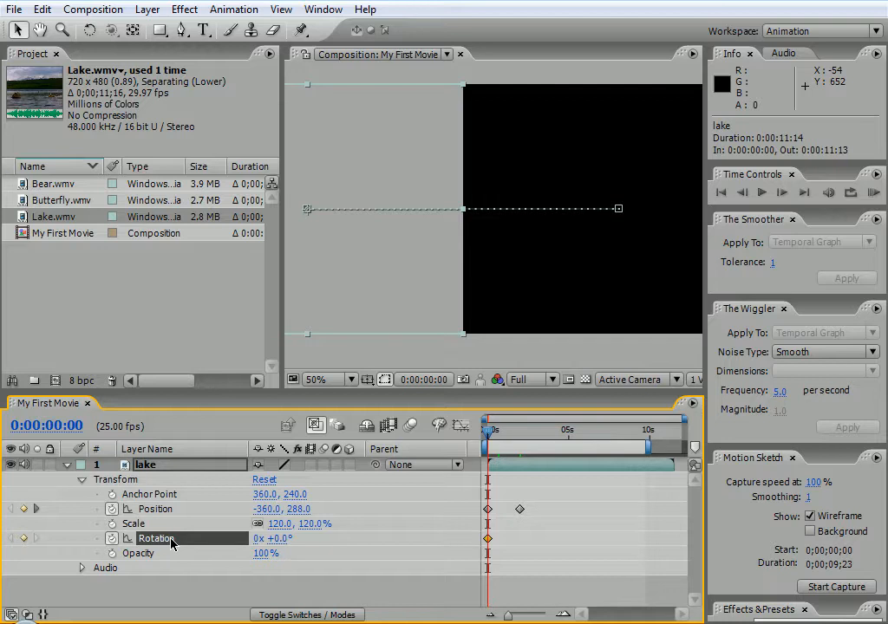
{"action": "left_click_drag", "start_coordinate": [486, 435], "coordinate": [521, 435]}
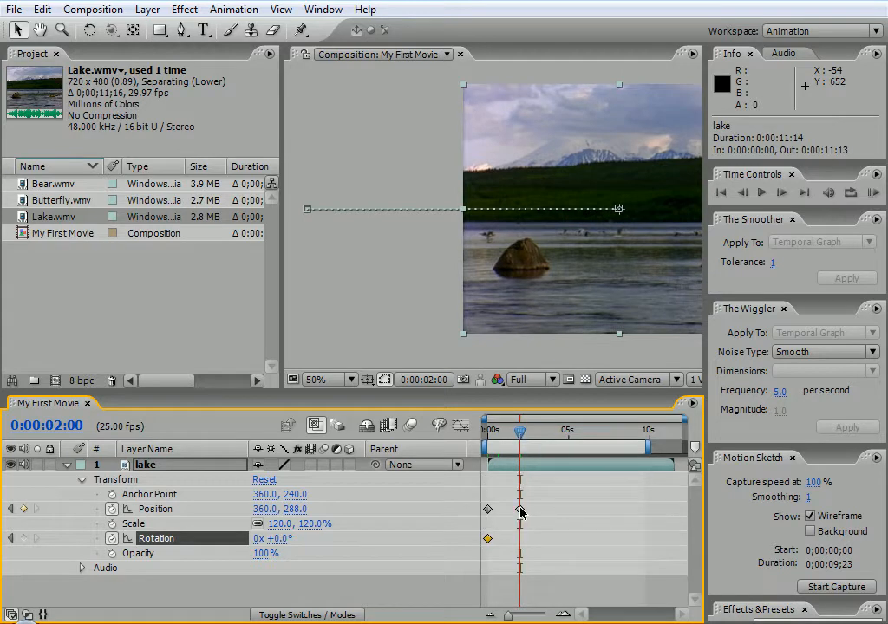
{"action": "left_click_drag", "start_coordinate": [276, 539], "coordinate": [519, 532]}
{"action": "left_click", "coordinate": [279, 539]}
{"action": "type", "text": "360"}
{"action": "key", "text": "Return"}
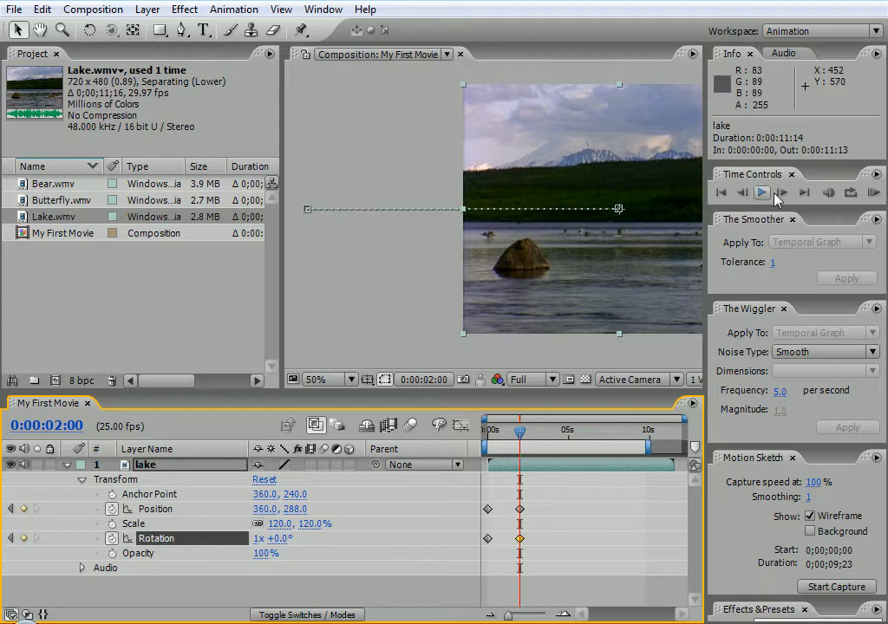
- Keyframe the lake layer's Scale at 120% at 0:00:02:00 and 50% at 0:00:00:00
{"action": "mouse_move", "coordinate": [520, 437]}
{"action": "left_mouse_down"}
{"action": "mouse_move", "coordinate": [471, 432]}
{"action": "mouse_move", "coordinate": [529, 425]}
{"action": "mouse_move", "coordinate": [509, 425]}
{"action": "left_mouse_up"}
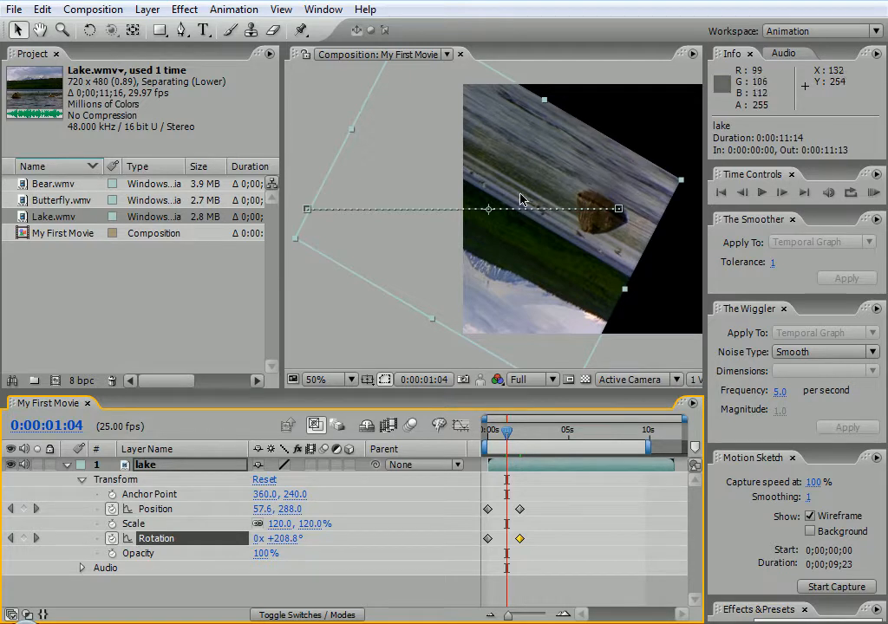
{"action": "left_click", "coordinate": [512, 430]}
{"action": "left_click_drag", "start_coordinate": [512, 431], "coordinate": [483, 425]}
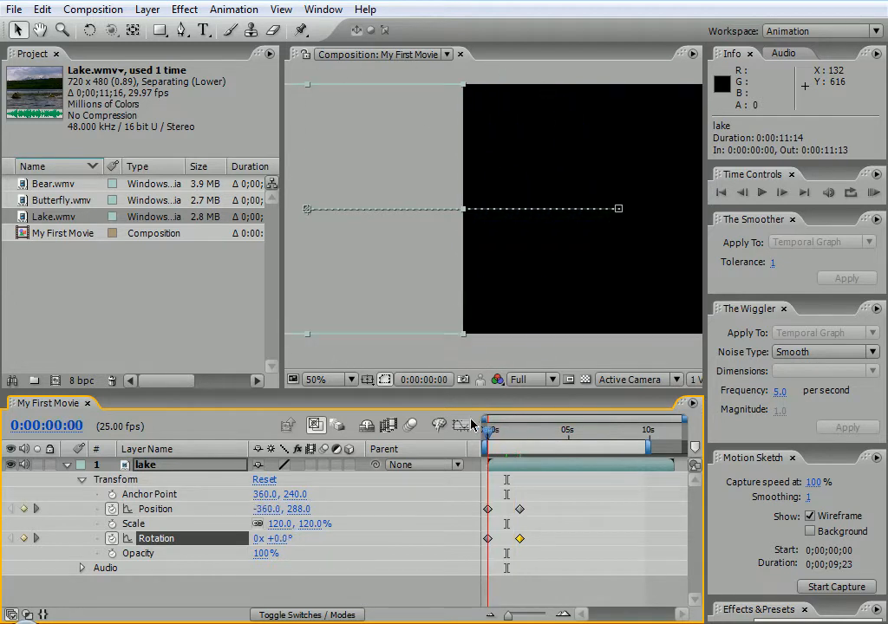
{"action": "left_click_drag", "start_coordinate": [487, 425], "coordinate": [518, 412]}
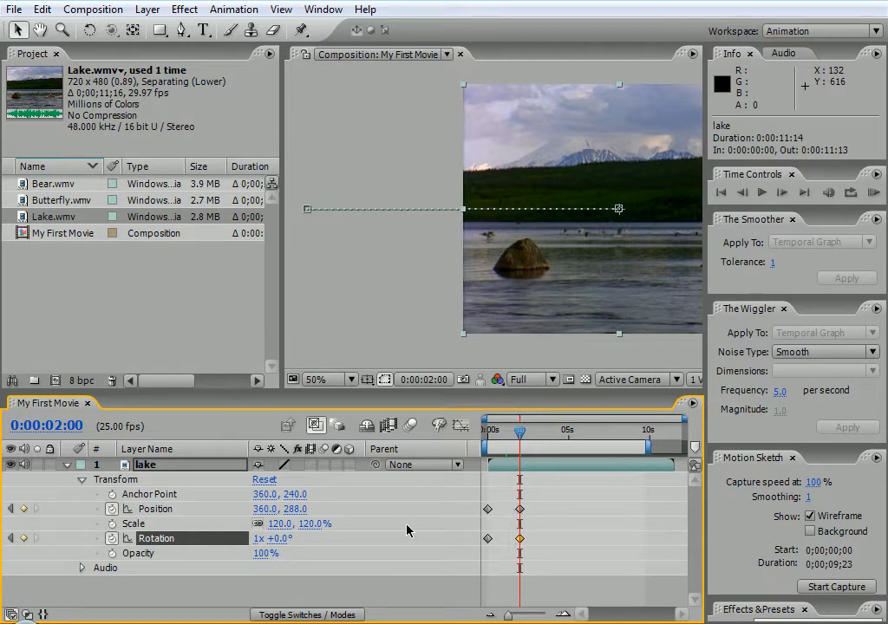
{"action": "left_click", "coordinate": [113, 524]}
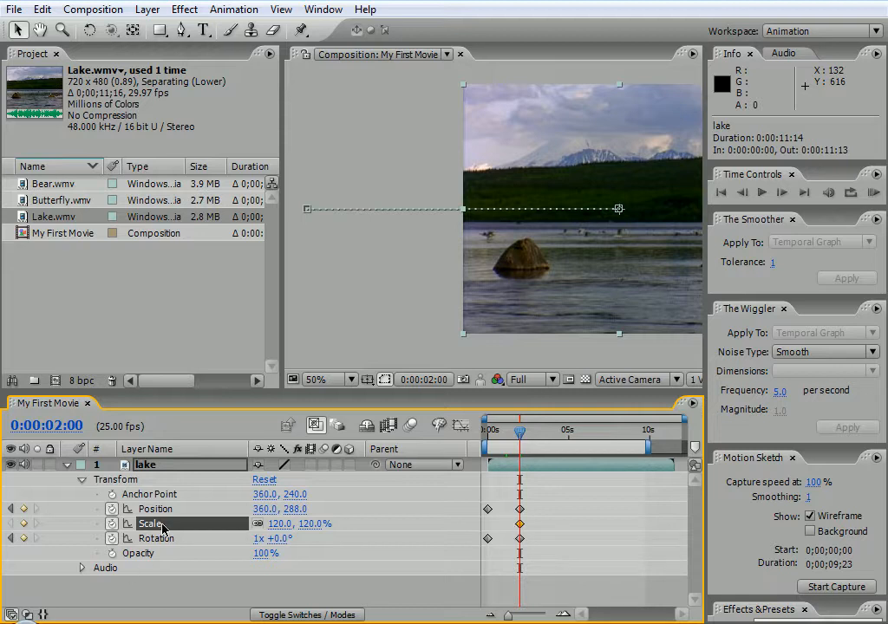
{"action": "left_click_drag", "start_coordinate": [520, 432], "coordinate": [486, 432]}
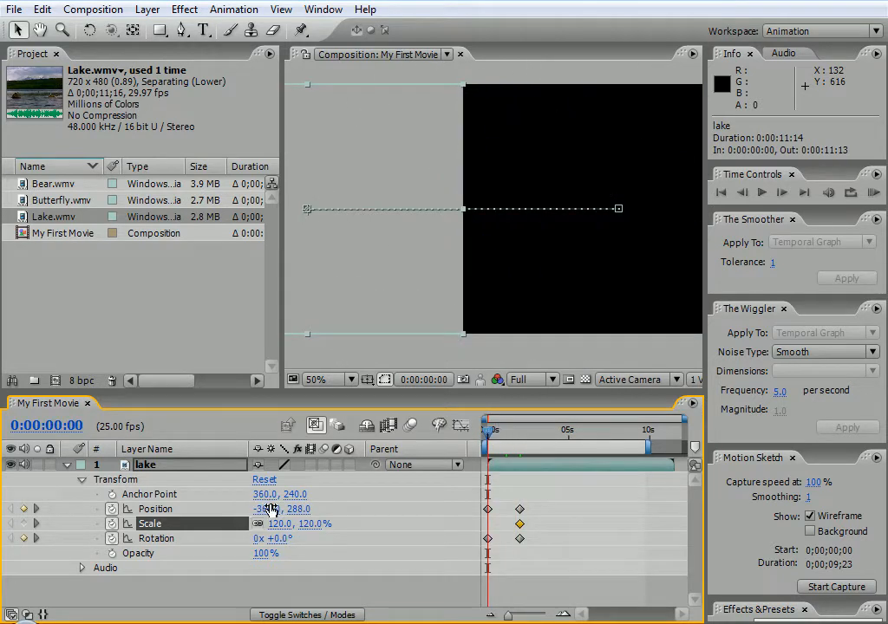
{"action": "left_click_drag", "start_coordinate": [280, 523], "coordinate": [228, 527]}
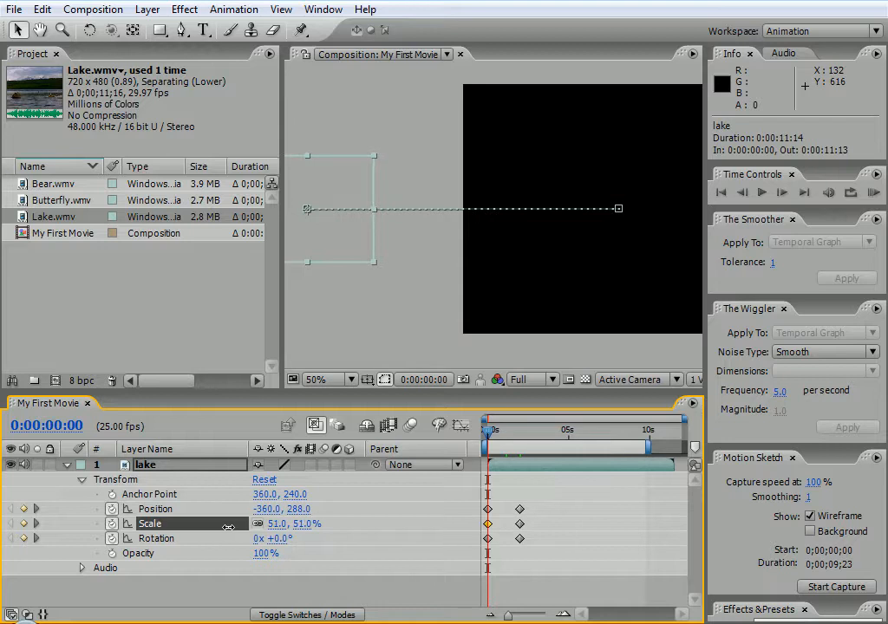
{"action": "left_click", "coordinate": [276, 524]}
{"action": "type", "text": "50"}
{"action": "key", "text": "Return"}
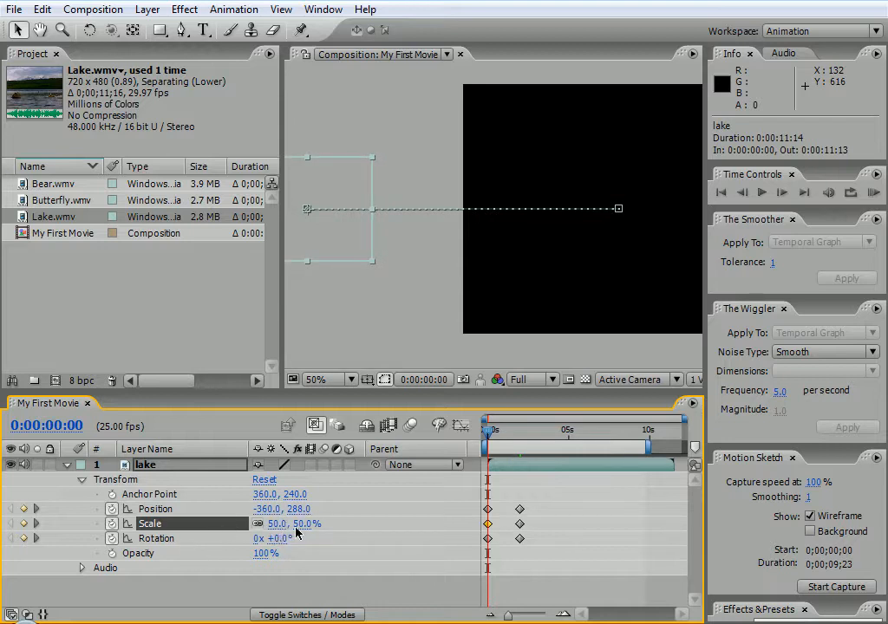
- At 0:00:00:00, shrink the lake clip to about 17% and place it in the frame's upper-left corner at about 50, 40
{"action": "left_click", "coordinate": [501, 433]}
{"action": "mouse_move", "coordinate": [501, 434]}
{"action": "left_mouse_down"}
{"action": "mouse_move", "coordinate": [536, 434]}
{"action": "mouse_move", "coordinate": [503, 436]}
{"action": "mouse_move", "coordinate": [494, 426]}
{"action": "mouse_move", "coordinate": [520, 425]}
{"action": "mouse_move", "coordinate": [488, 425]}
{"action": "left_mouse_up"}
{"action": "left_click_drag", "start_coordinate": [309, 193], "coordinate": [464, 70]}
{"action": "mouse_move", "coordinate": [489, 430]}
{"action": "left_mouse_down"}
{"action": "mouse_move", "coordinate": [538, 433]}
{"action": "mouse_move", "coordinate": [494, 431]}
{"action": "mouse_move", "coordinate": [535, 426]}
{"action": "mouse_move", "coordinate": [487, 420]}
{"action": "left_mouse_up"}
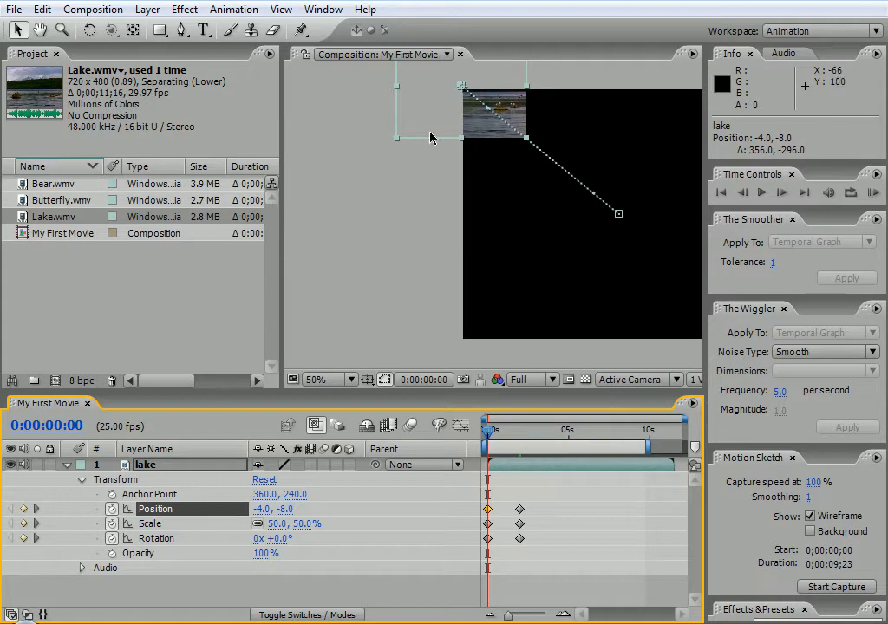
{"action": "left_click_drag", "start_coordinate": [396, 138], "coordinate": [482, 104]}
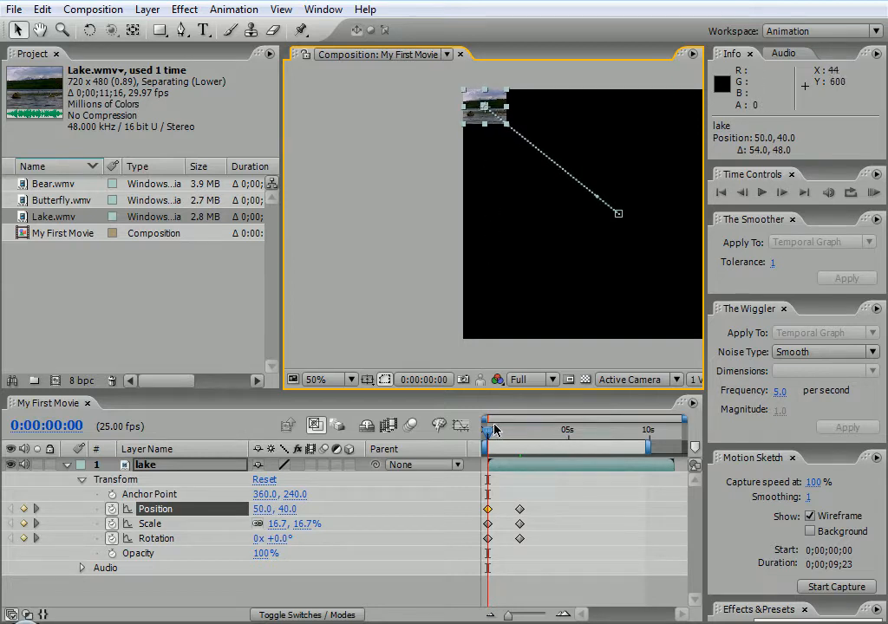
{"action": "mouse_move", "coordinate": [493, 435]}
{"action": "left_mouse_down"}
{"action": "mouse_move", "coordinate": [542, 435]}
{"action": "mouse_move", "coordinate": [487, 435]}
{"action": "left_mouse_up"}
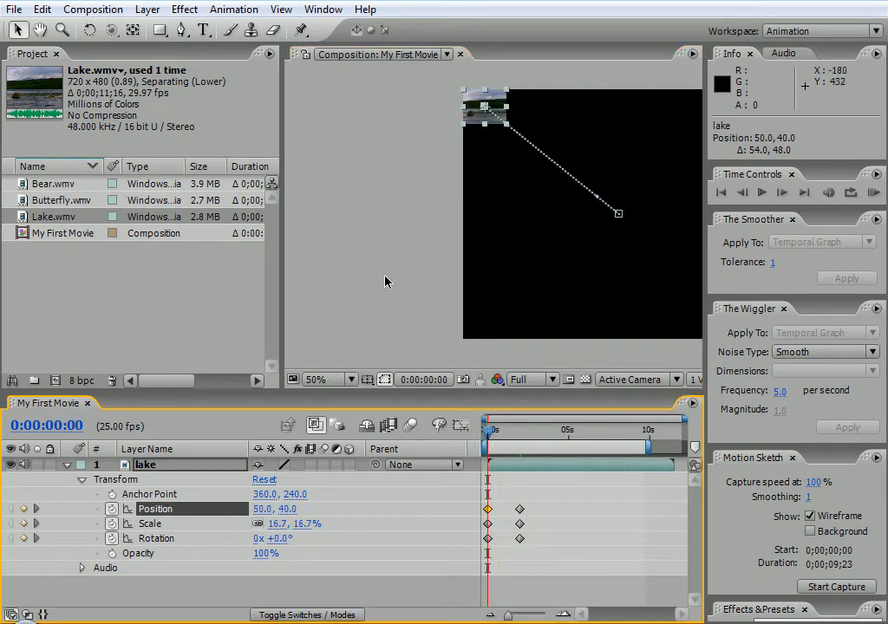
- Run a RAM preview of the composition's animation and return to the first frame
{"action": "left_click_drag", "start_coordinate": [437, 233], "coordinate": [327, 238]}
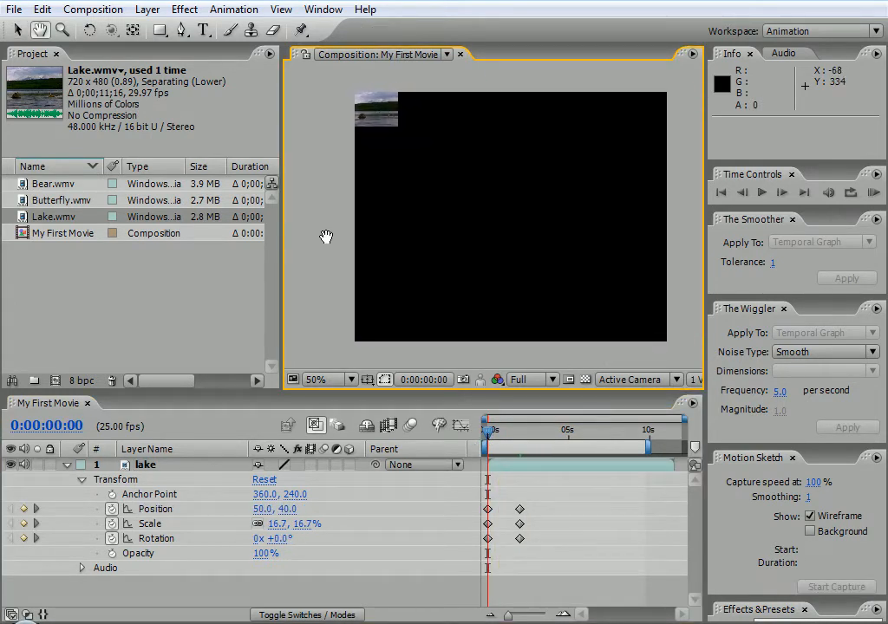
{"action": "left_click", "coordinate": [875, 194]}
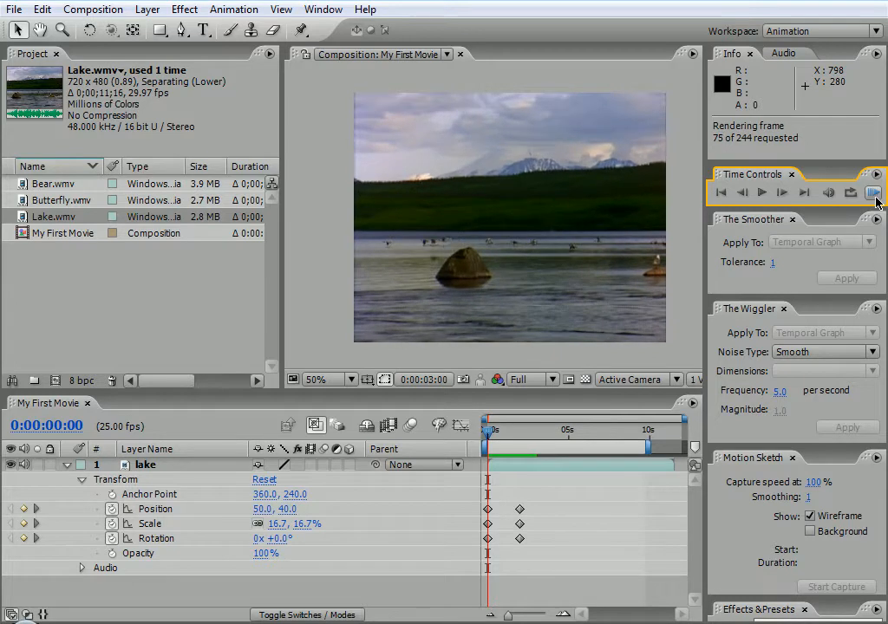
{"action": "left_click", "coordinate": [720, 193]}
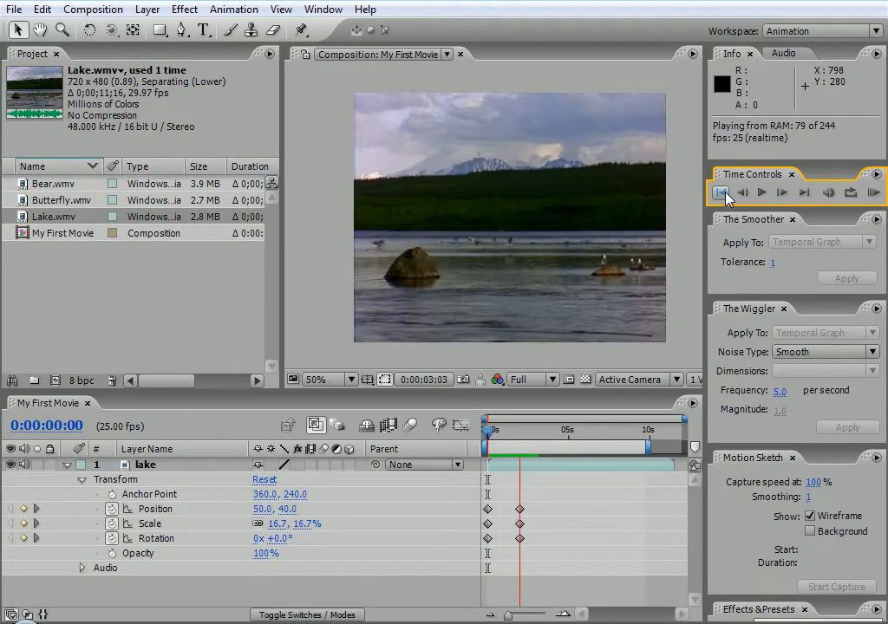